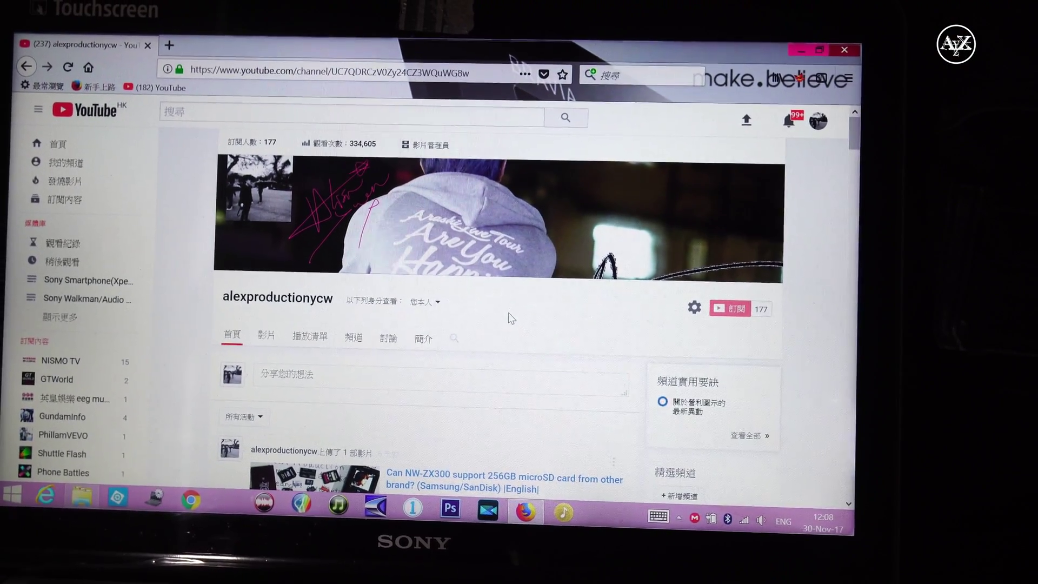
# Launch Music Center for PC from the taskbar to show the album cover-art library.
pyautogui.click(564, 511)
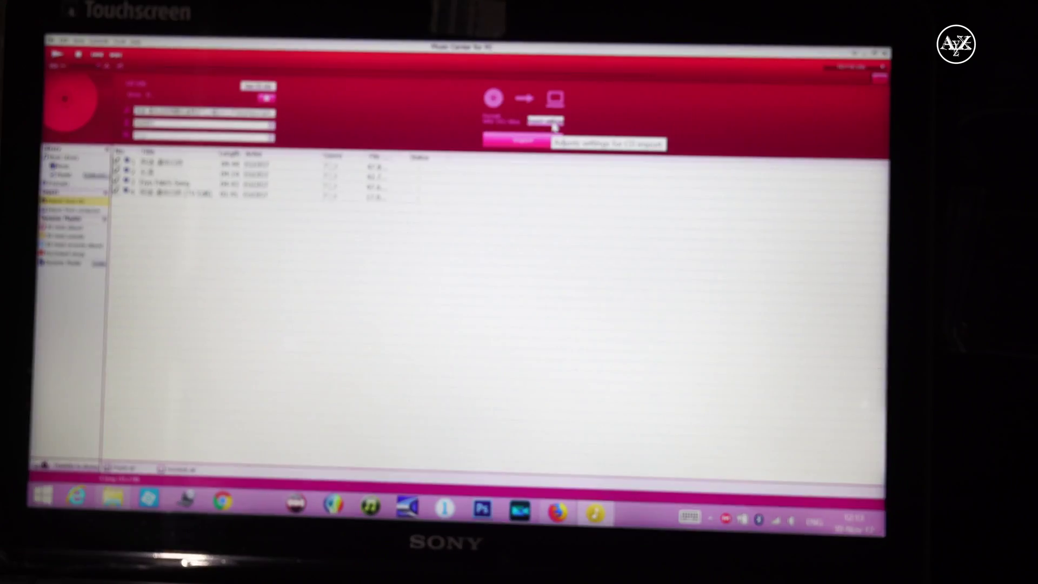
# Open the CD importing settings and switch the import format to MP3 (192 kbps).
pyautogui.click(554, 126)
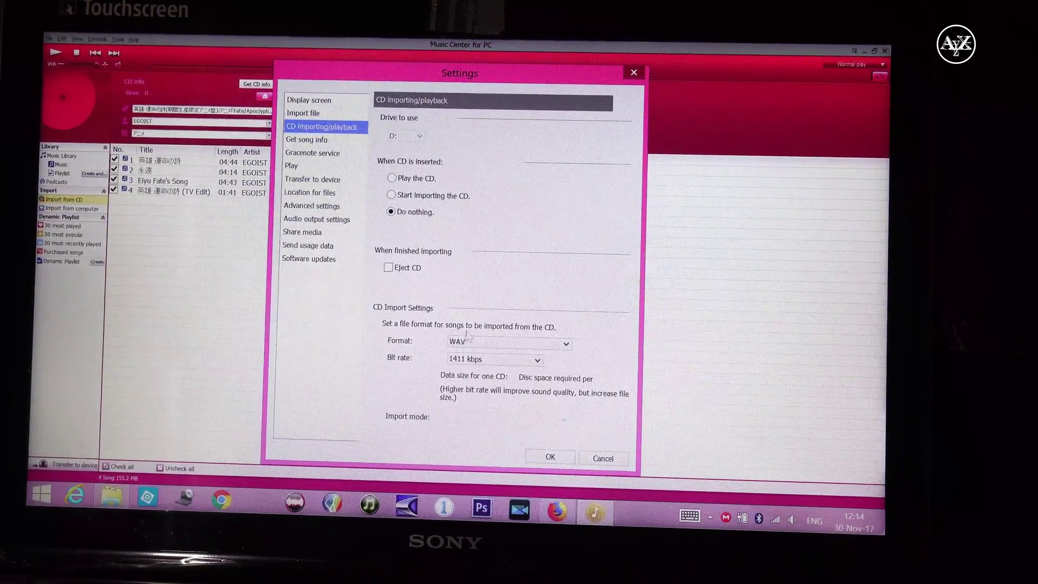
pyautogui.click(521, 346)
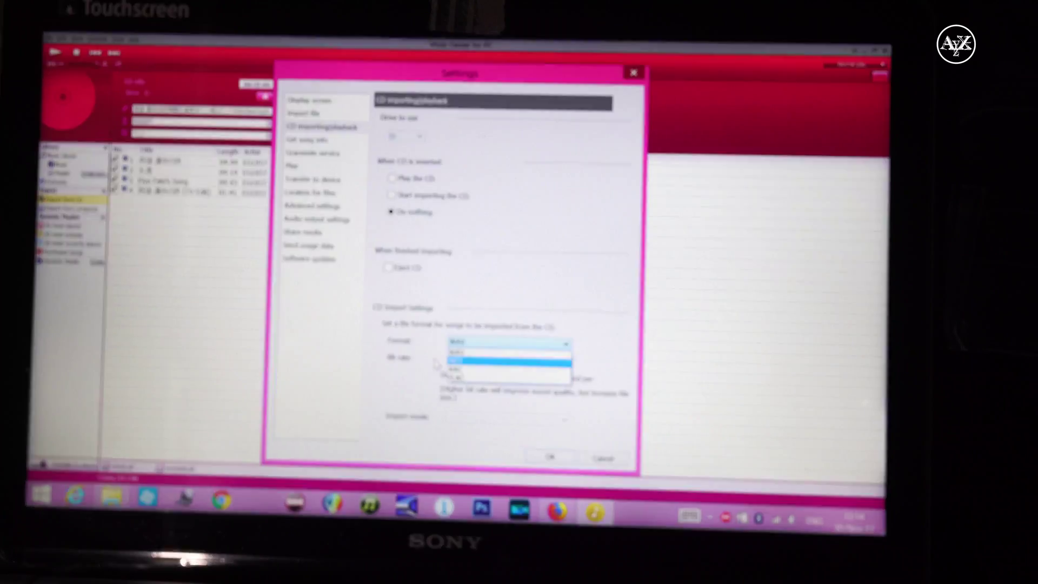
pyautogui.click(450, 363)
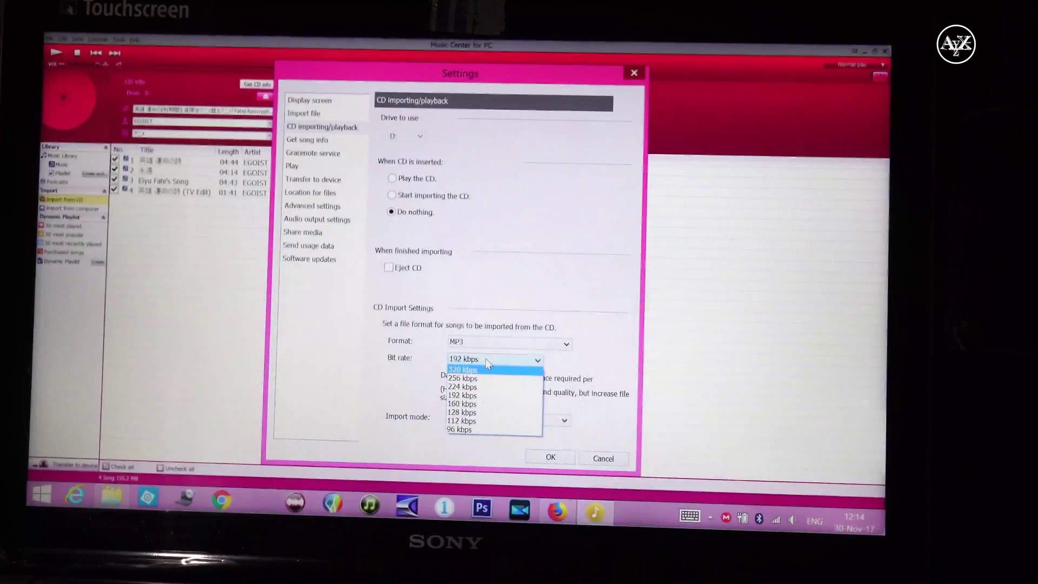
pyautogui.click(490, 354)
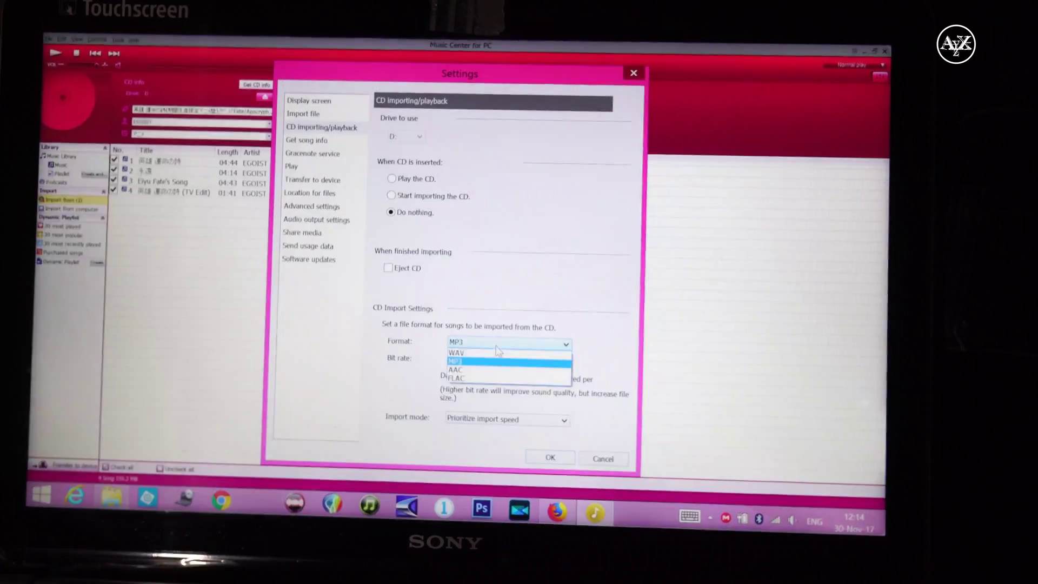
pyautogui.click(496, 370)
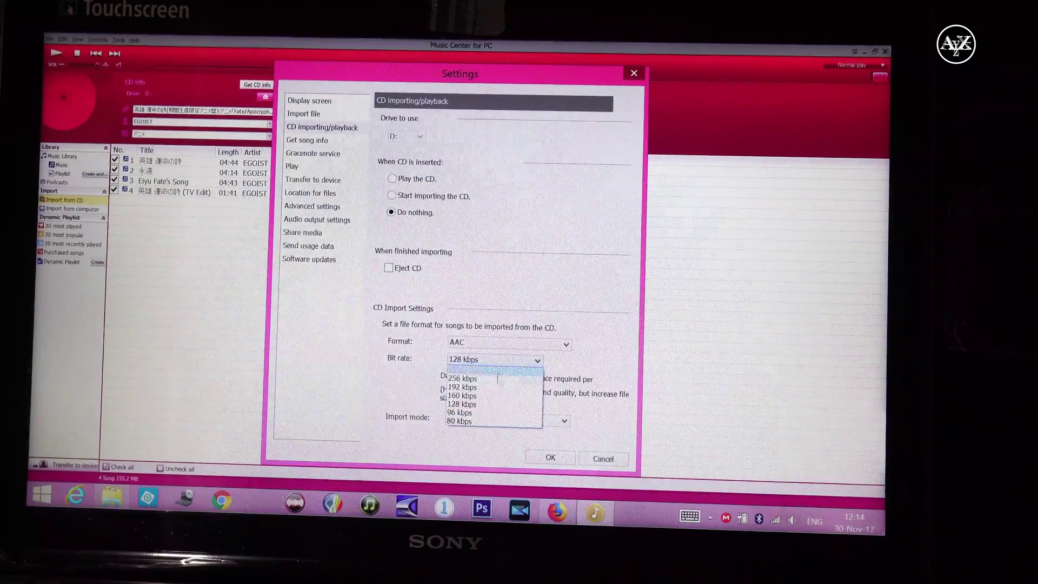
pyautogui.click(503, 357)
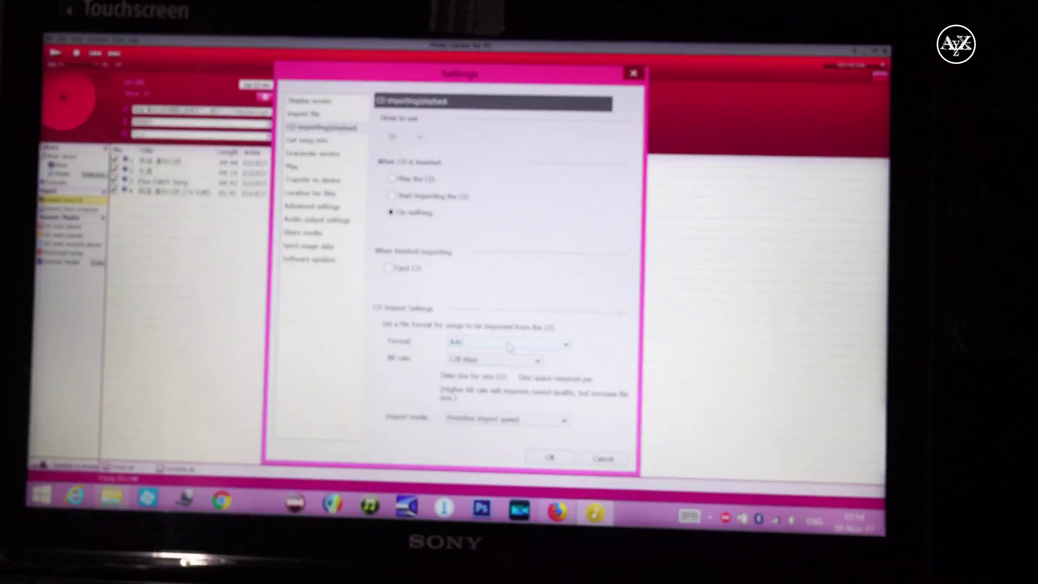
pyautogui.click(496, 354)
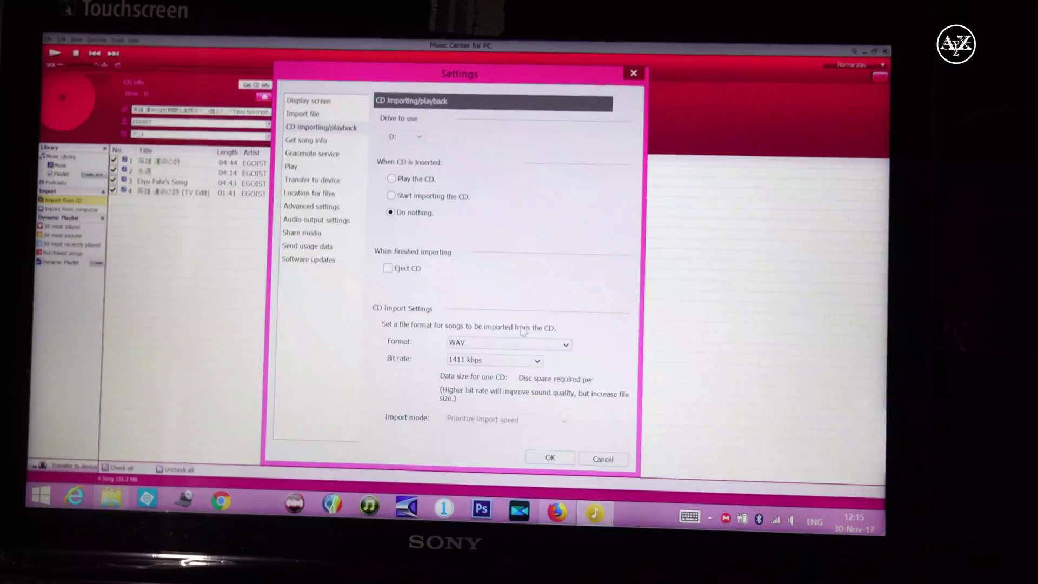
pyautogui.click(529, 343)
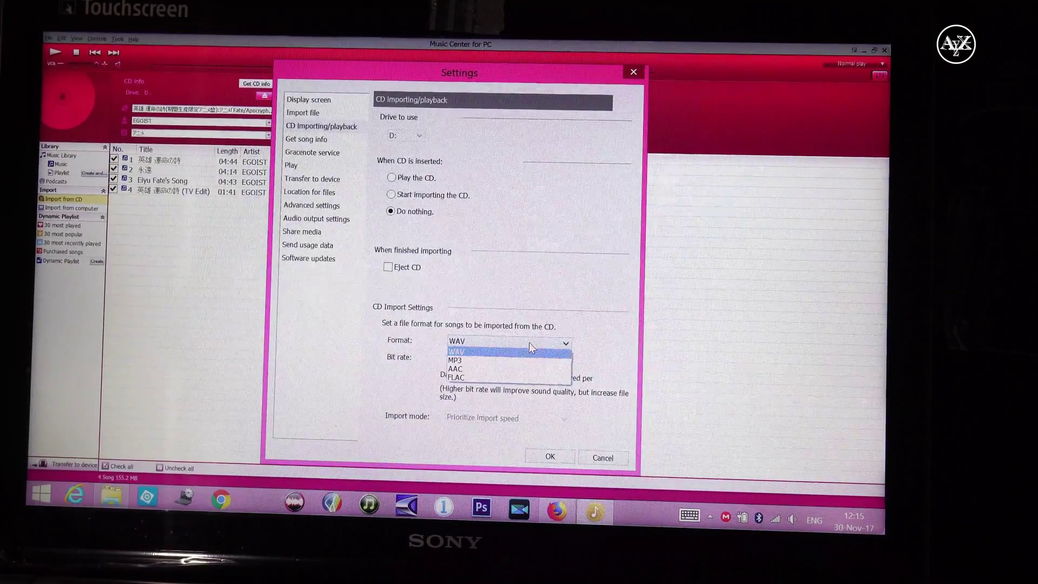
# Set the CD import format to FLAC at 950 kbps.
pyautogui.click(497, 378)
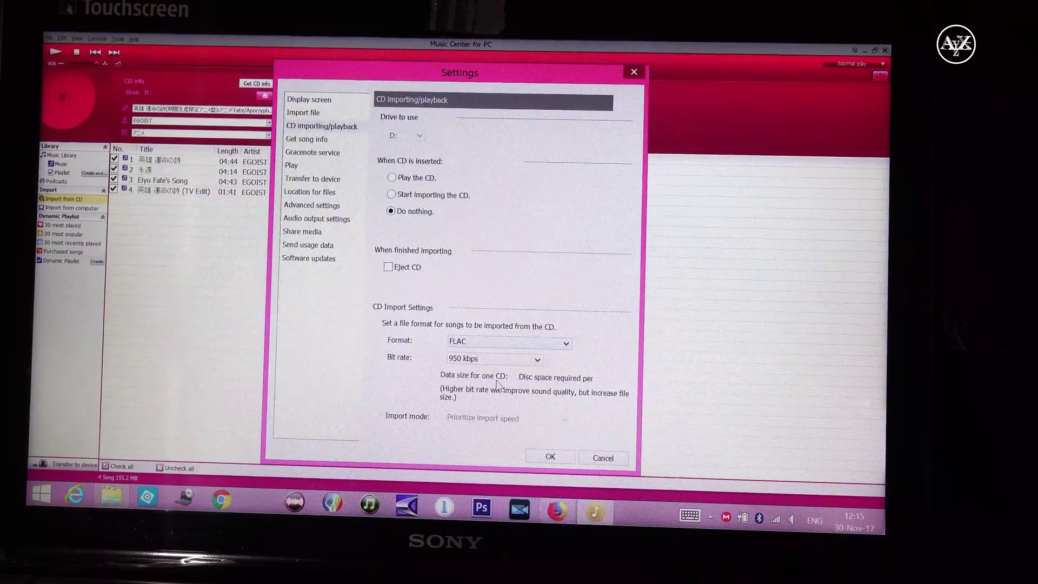
pyautogui.click(527, 349)
pyautogui.click(529, 344)
pyautogui.click(517, 362)
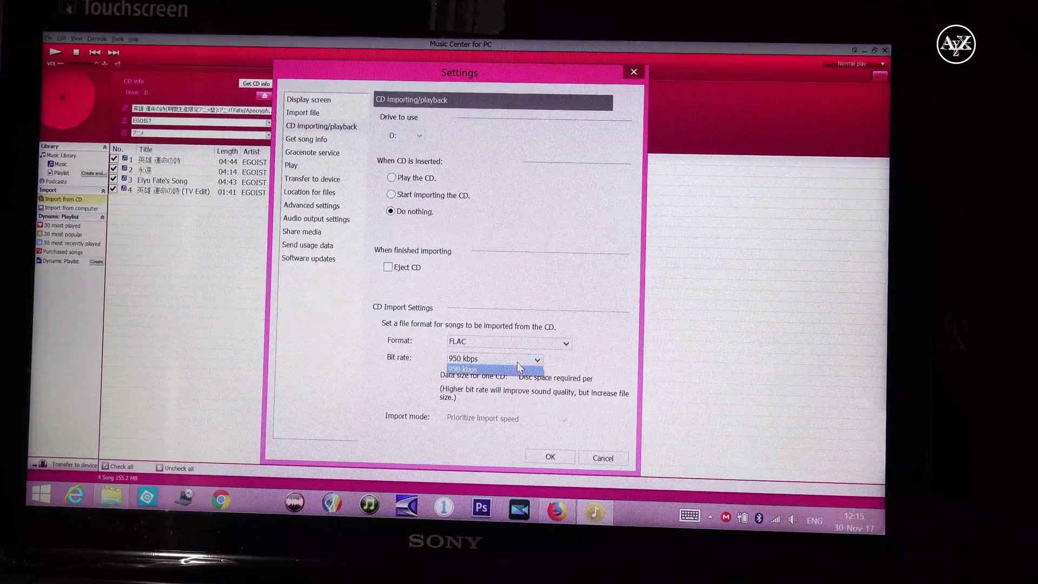
pyautogui.click(517, 362)
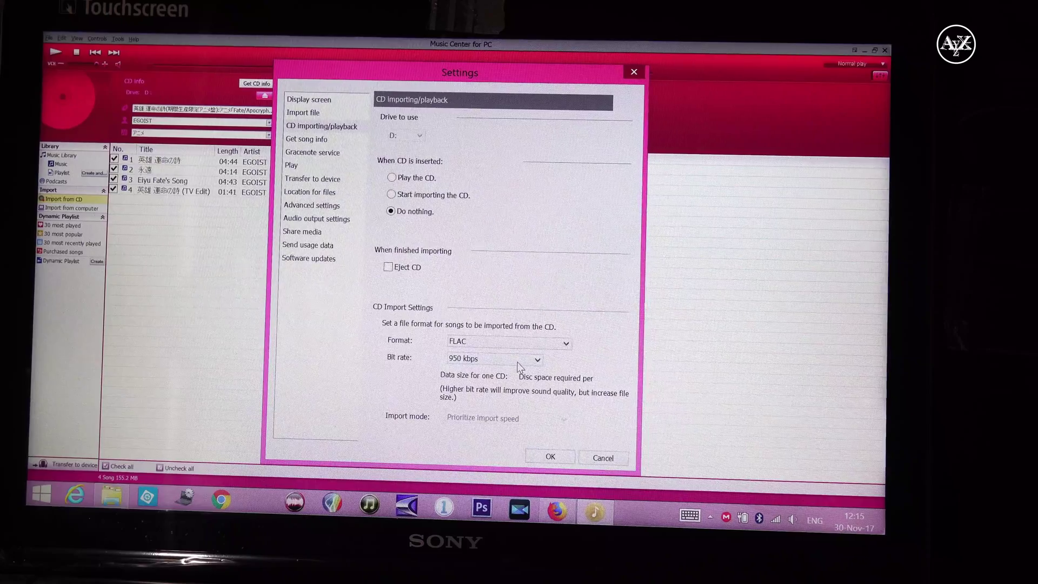
# Confirm the settings, import the four EGOIST tracks, and return to the Music library.
pyautogui.click(545, 460)
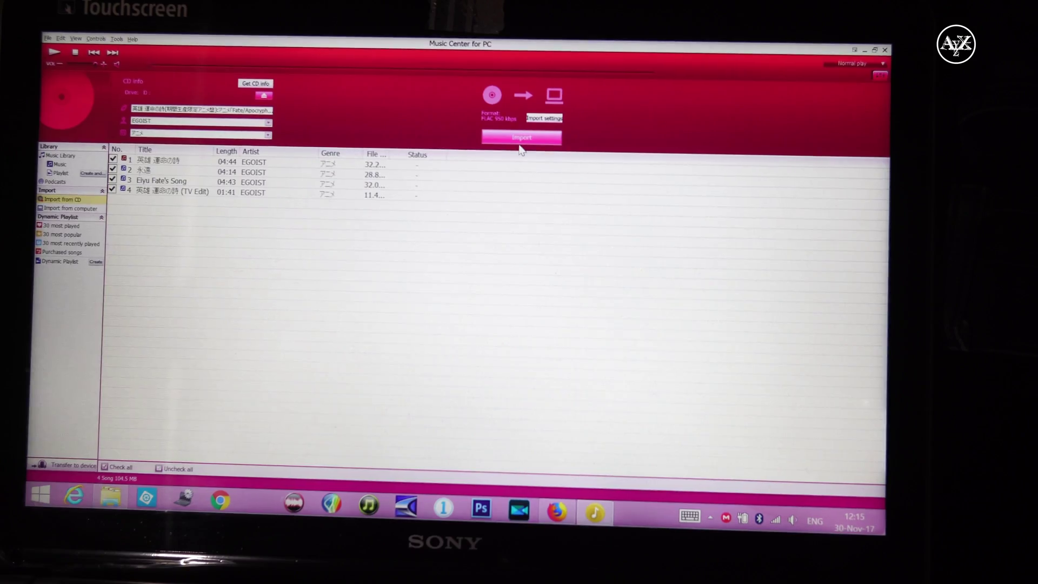
pyautogui.click(520, 139)
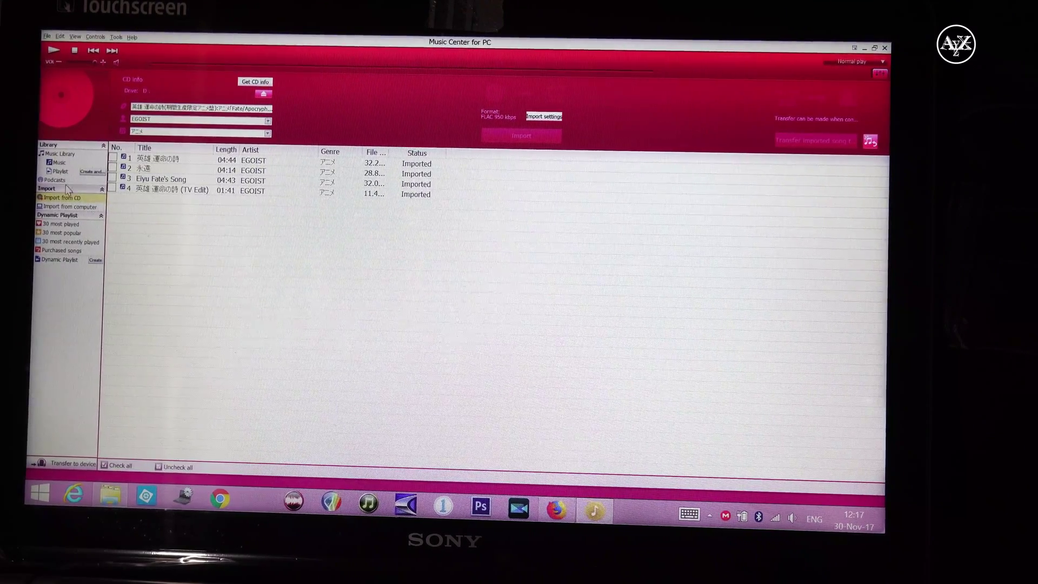
pyautogui.click(57, 163)
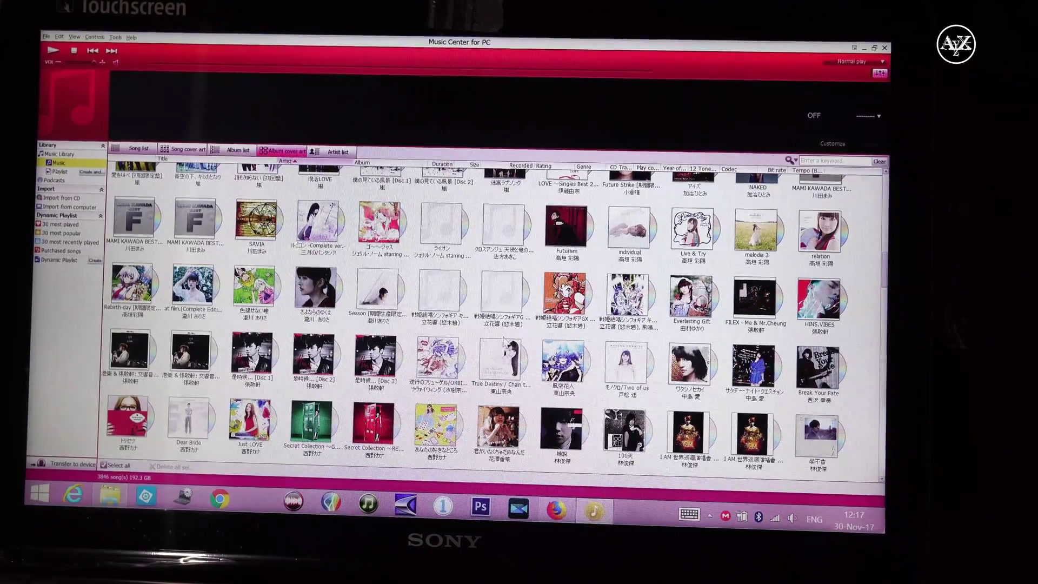
pyautogui.scroll(3, 479, 333)
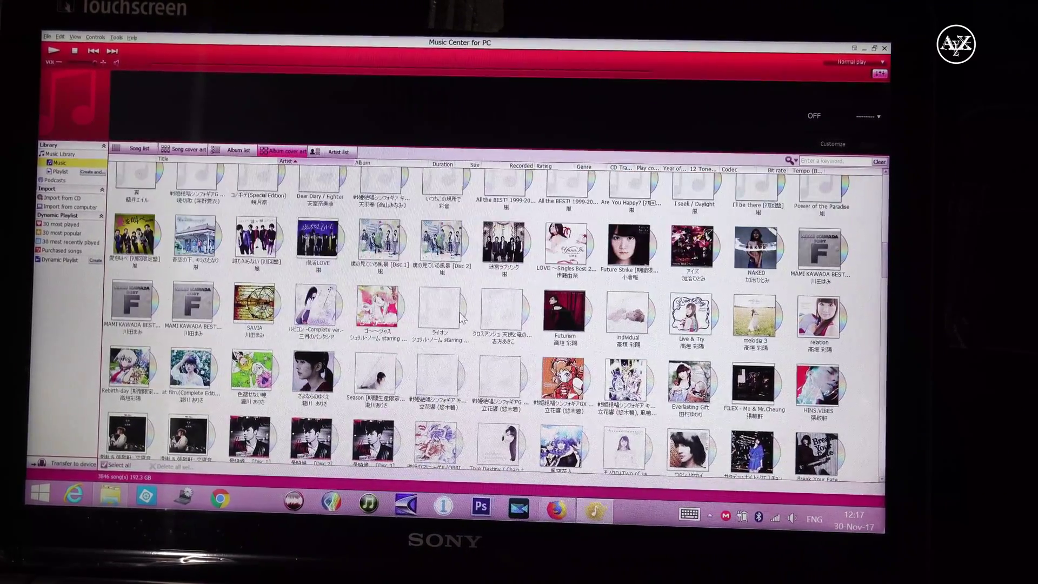
pyautogui.scroll(5, 466, 323)
pyautogui.scroll(1, 456, 312)
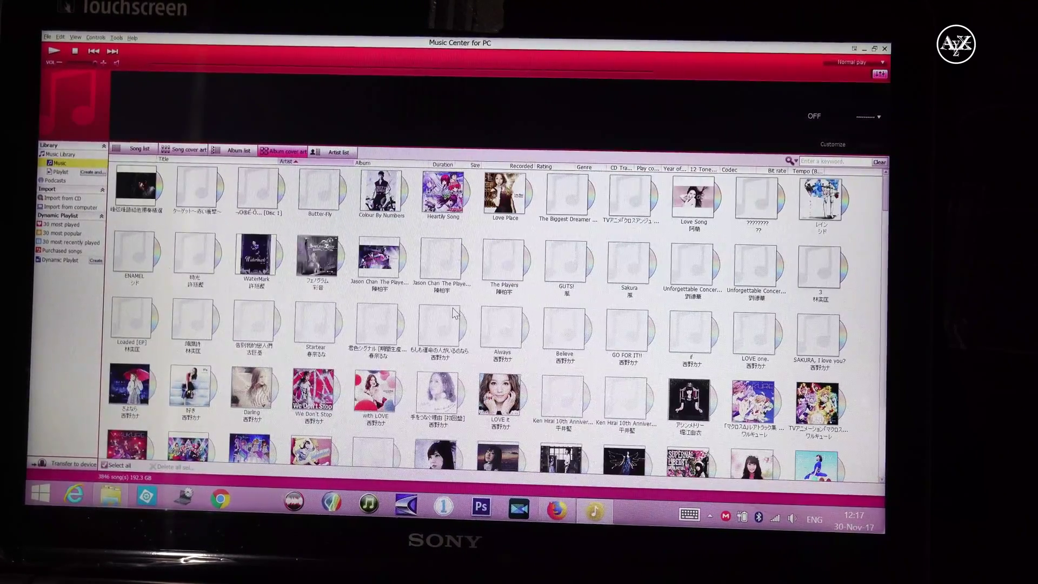
pyautogui.scroll(-5, 454, 315)
pyautogui.scroll(-5, 455, 315)
pyautogui.scroll(-5, 455, 315)
pyautogui.scroll(-5, 456, 314)
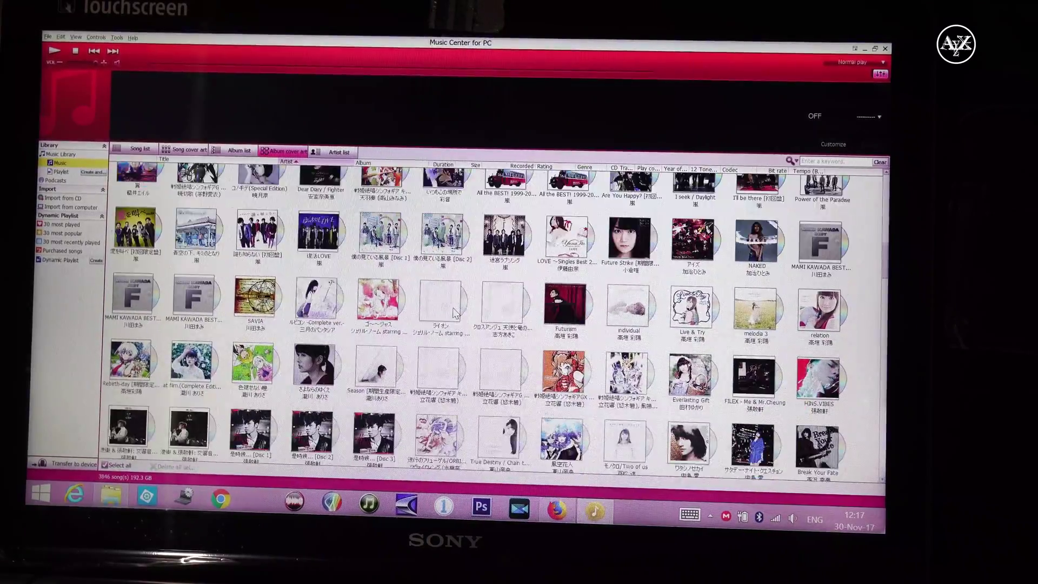
pyautogui.scroll(-5, 454, 315)
pyautogui.scroll(-5, 455, 315)
pyautogui.scroll(-5, 455, 314)
pyautogui.scroll(-5, 454, 314)
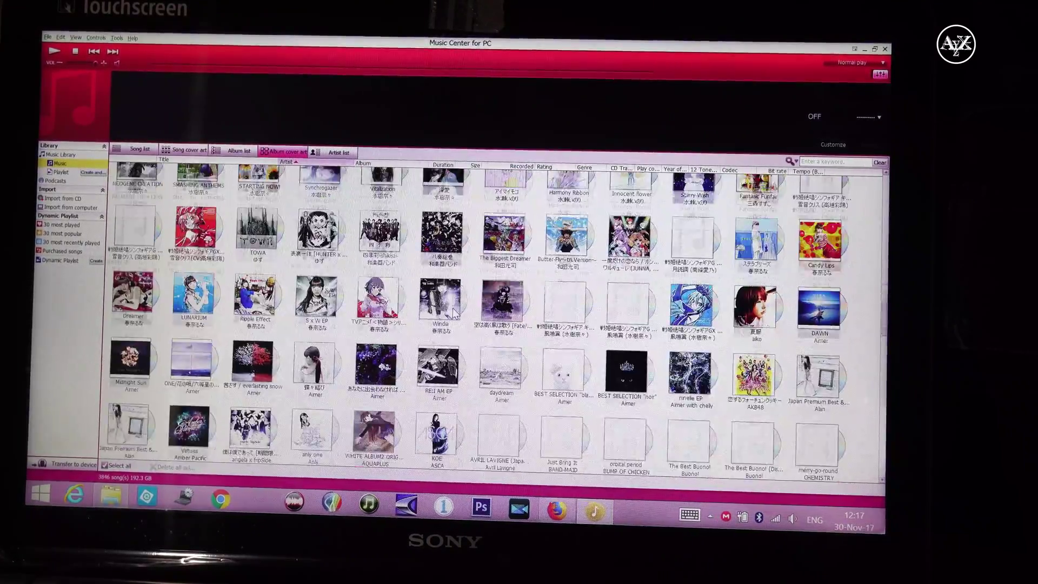
pyautogui.scroll(-2, 454, 315)
pyautogui.scroll(-2, 454, 315)
pyautogui.scroll(-2, 454, 315)
pyautogui.scroll(-2, 436, 341)
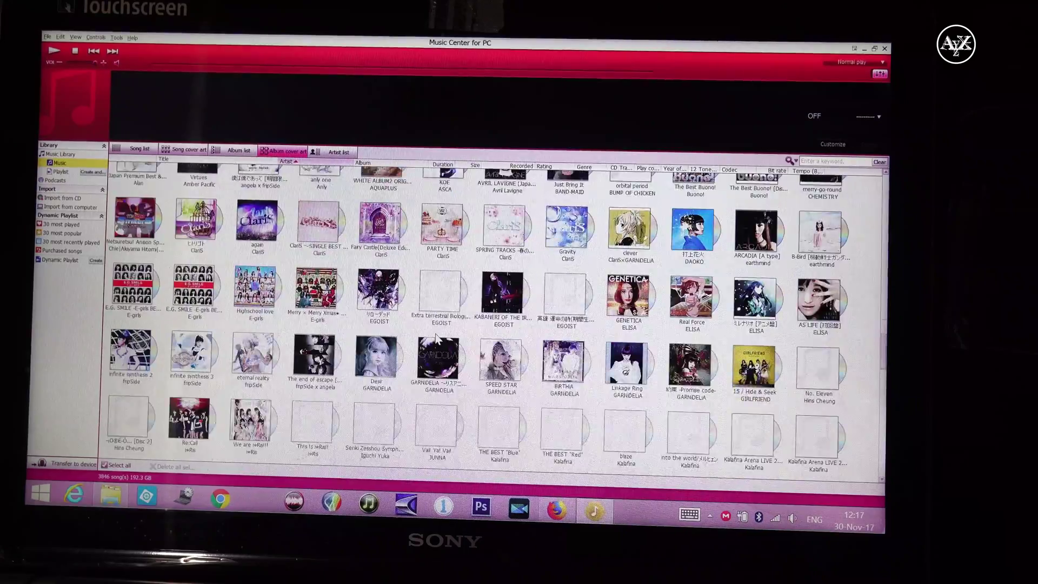
pyautogui.scroll(-1, 438, 338)
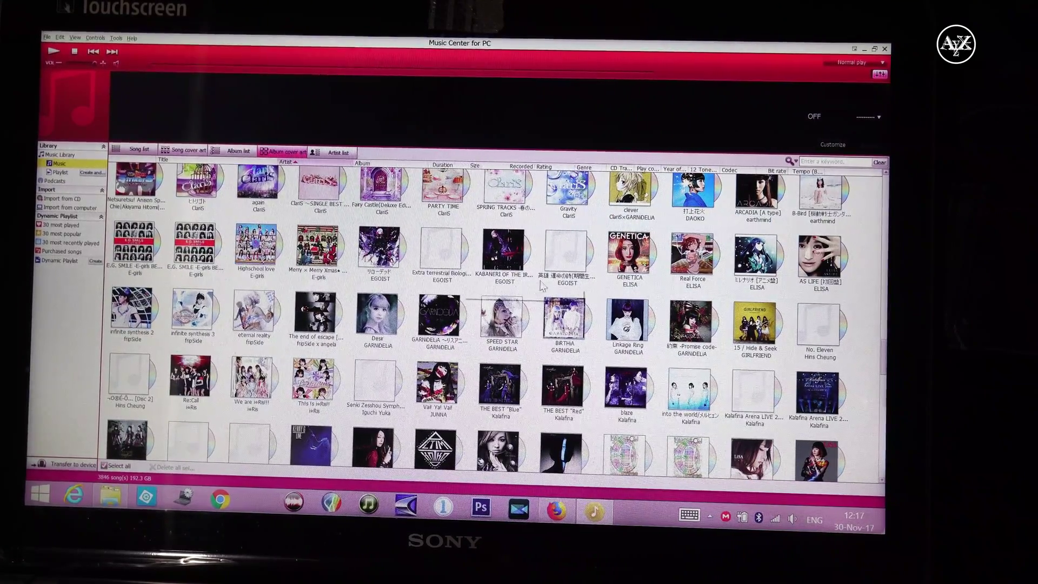
# Open the EGOIST album, request its cover art, and dismiss the not-found error.
pyautogui.doubleClick(569, 268)
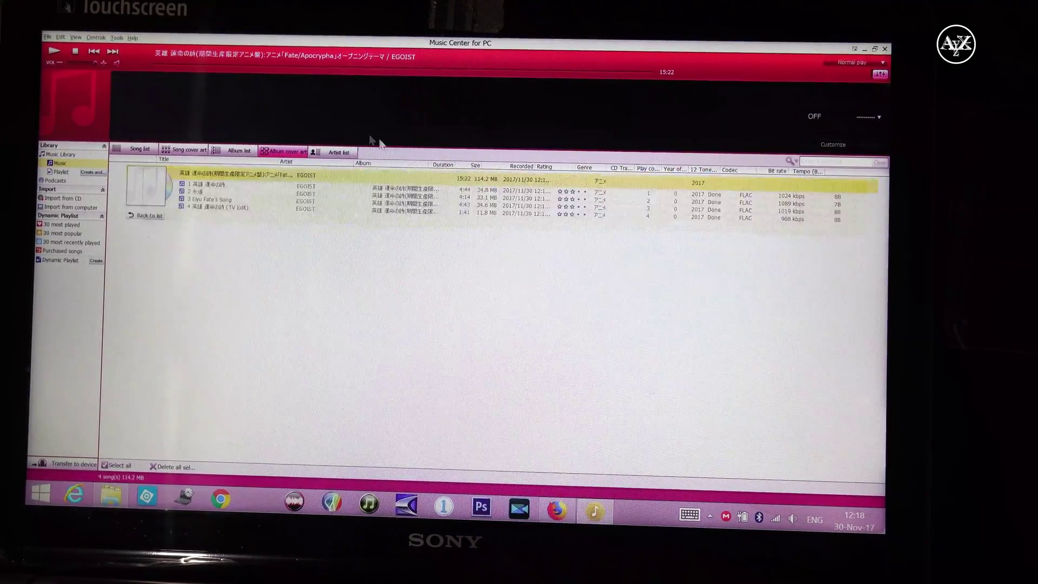
pyautogui.rightClick(227, 180)
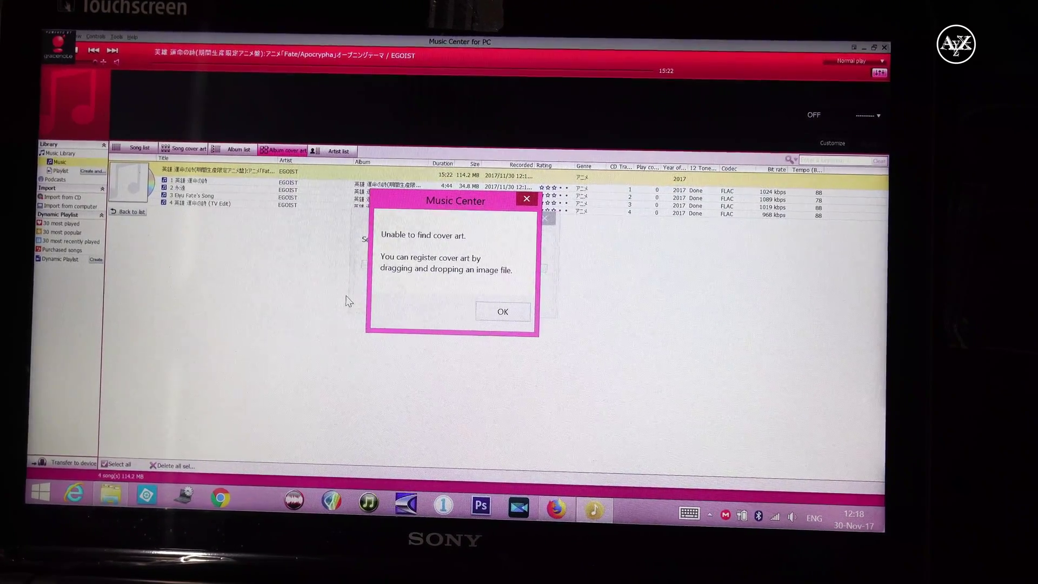
pyautogui.click(490, 314)
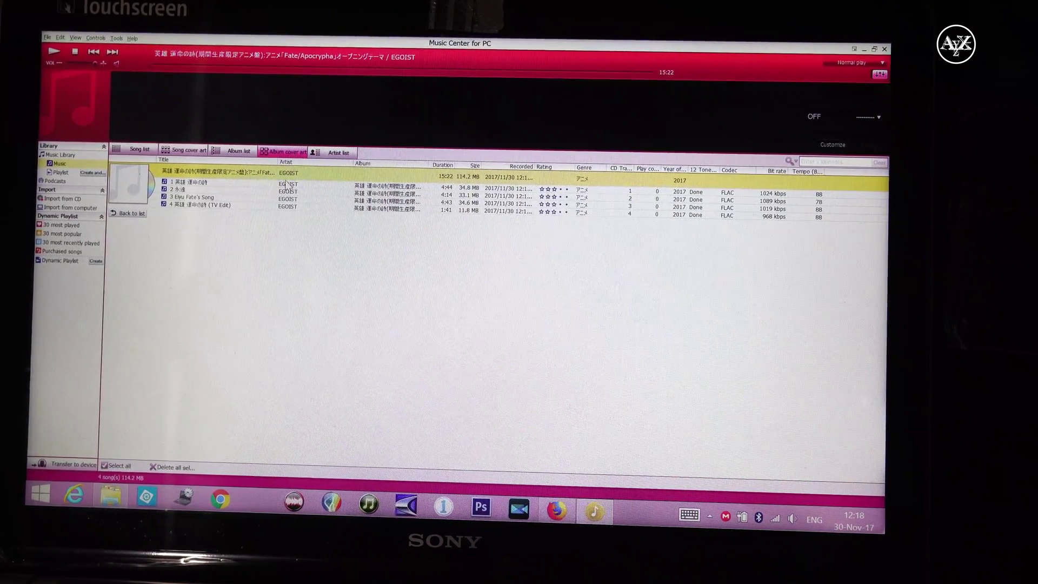
pyautogui.rightClick(275, 178)
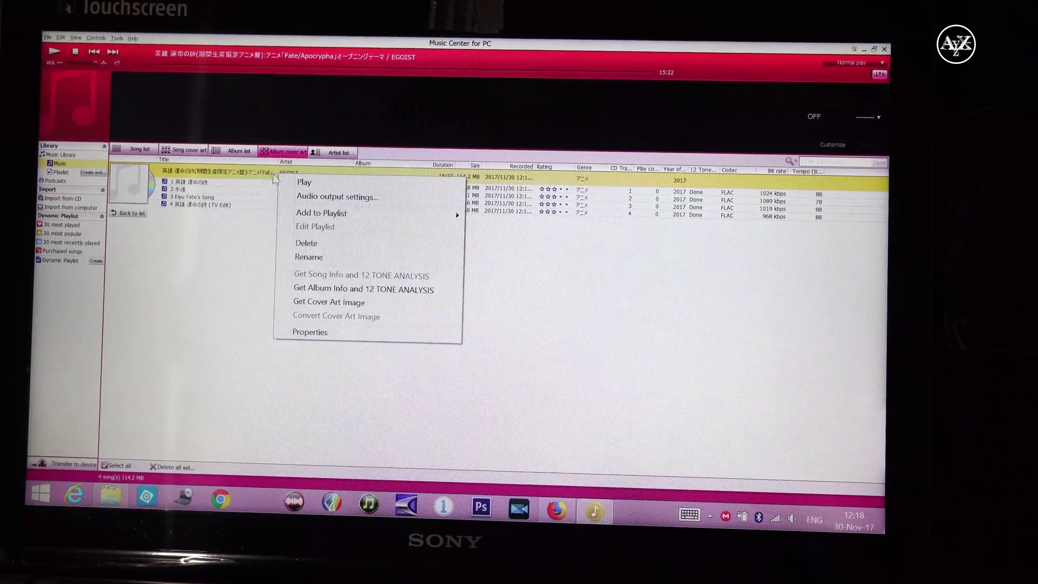
pyautogui.click(310, 331)
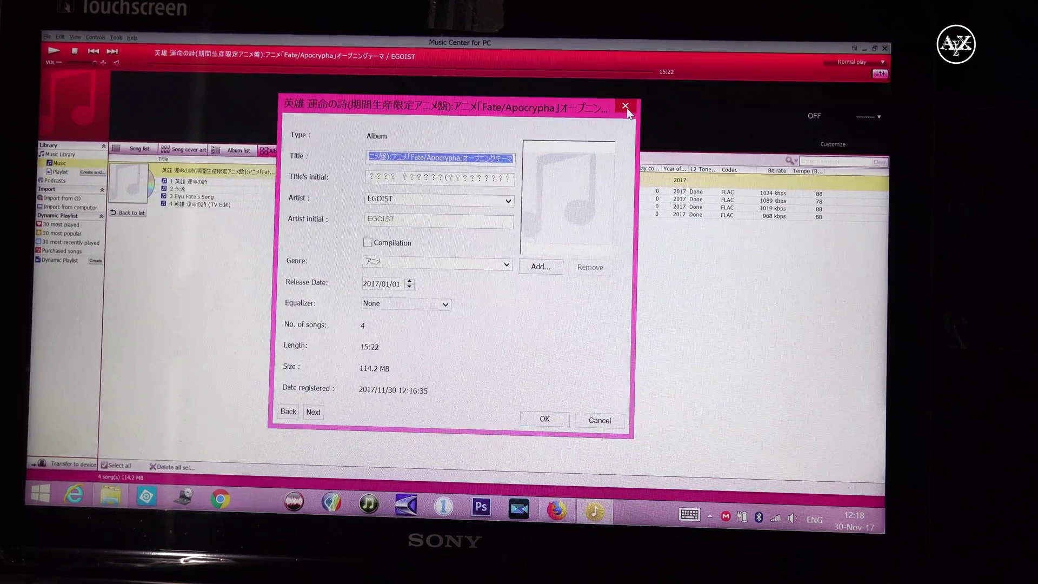
pyautogui.press('Return')
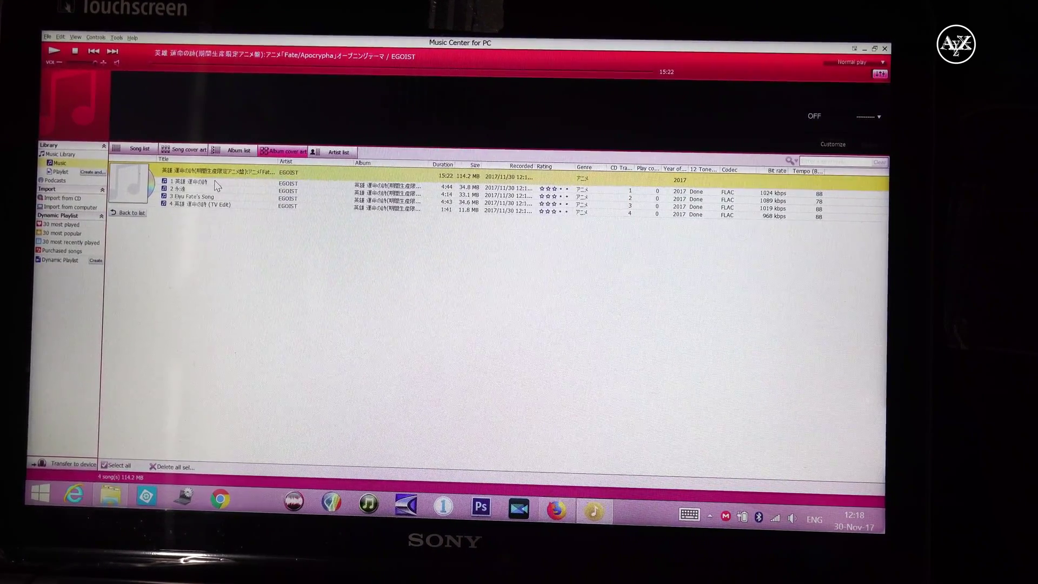
pyautogui.click(214, 182)
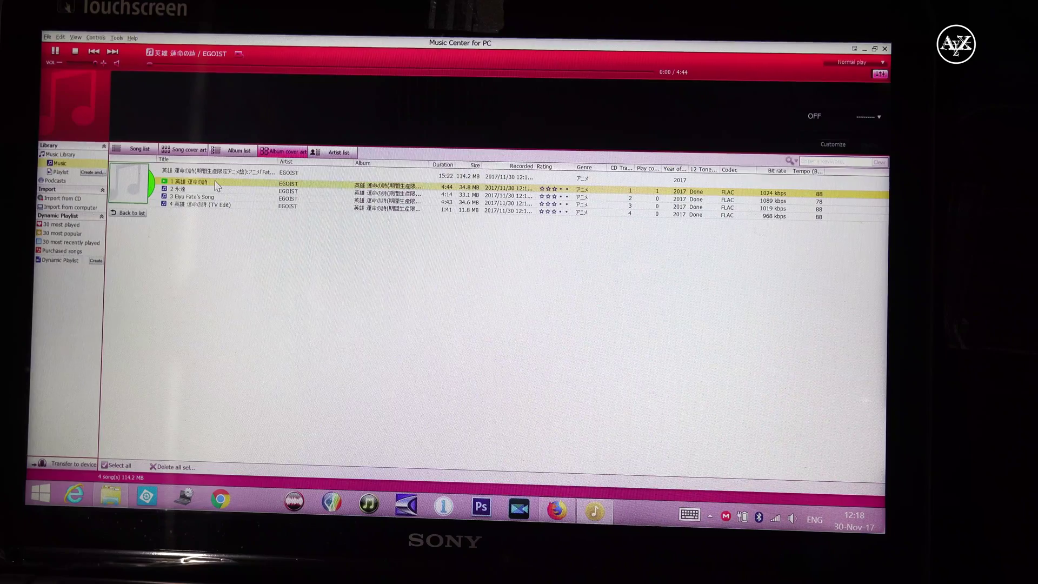
# Pause the EGOIST album's first track at 0:06.
pyautogui.click(56, 51)
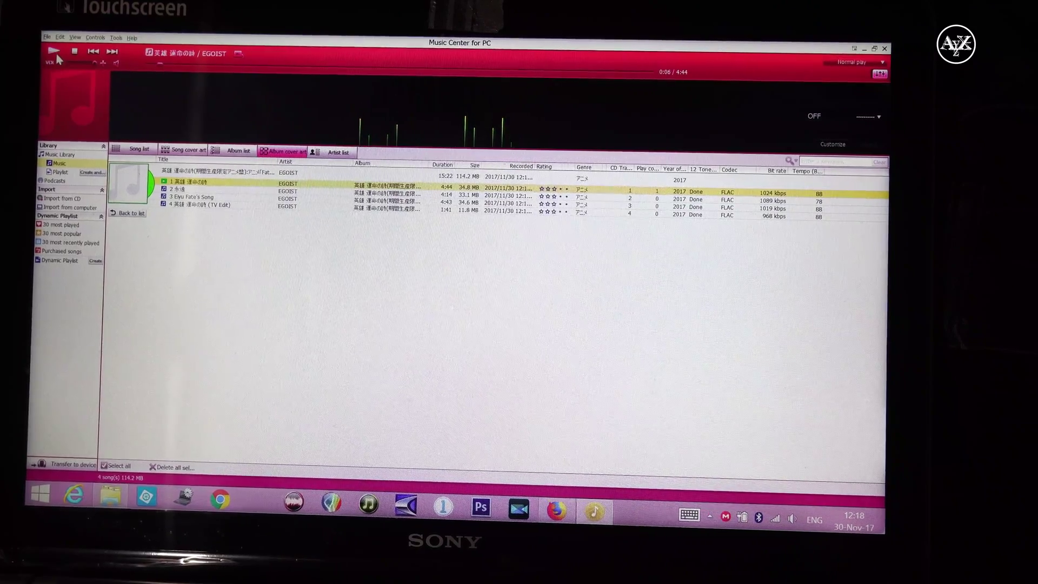